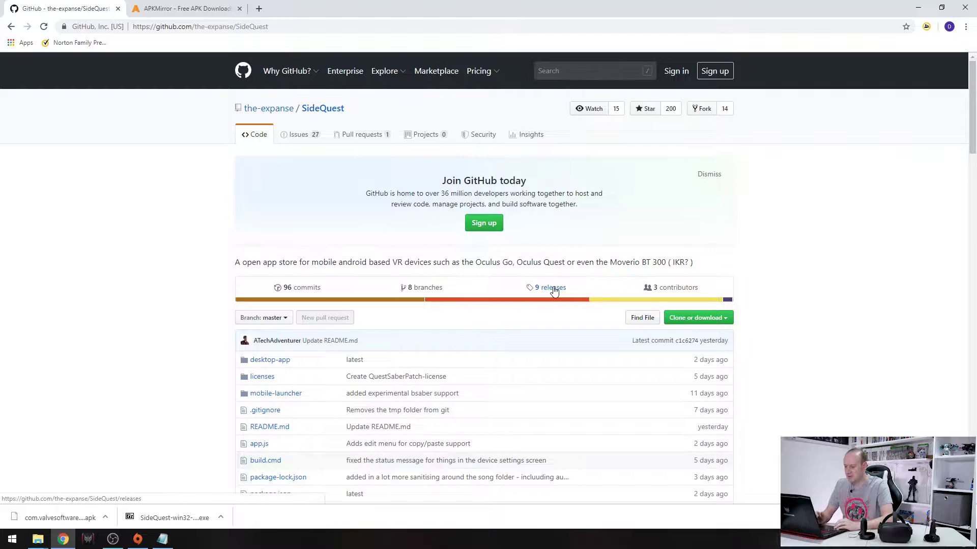
- Download SideQuest-win32-x64.exe (41.9 MB) from the latest SideQuest release's assets on GitHub
click(554, 288)
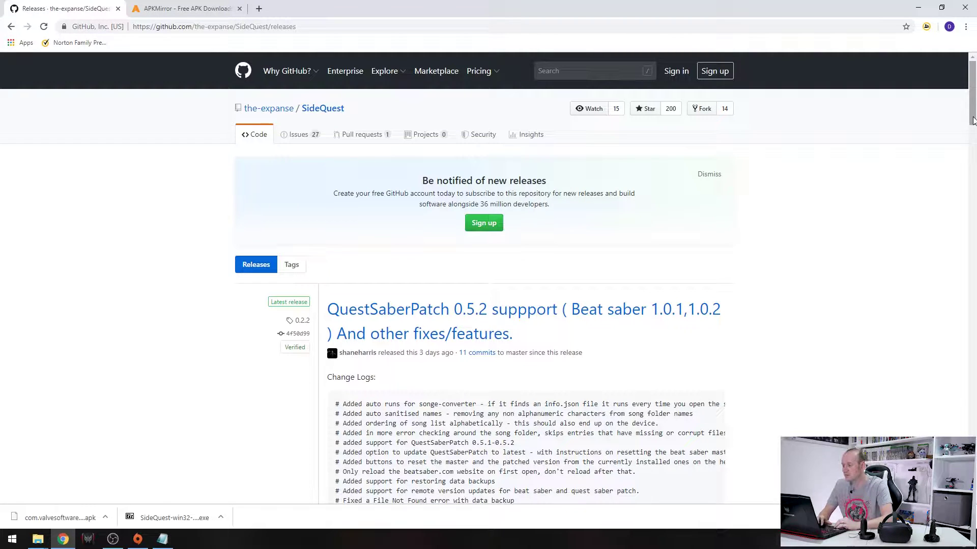
drag(973, 120, 962, 352)
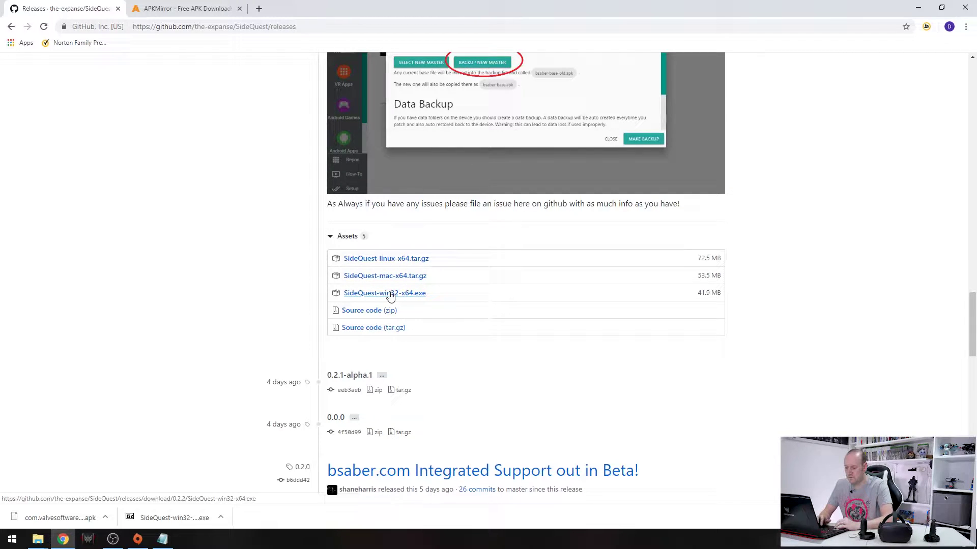
click(390, 297)
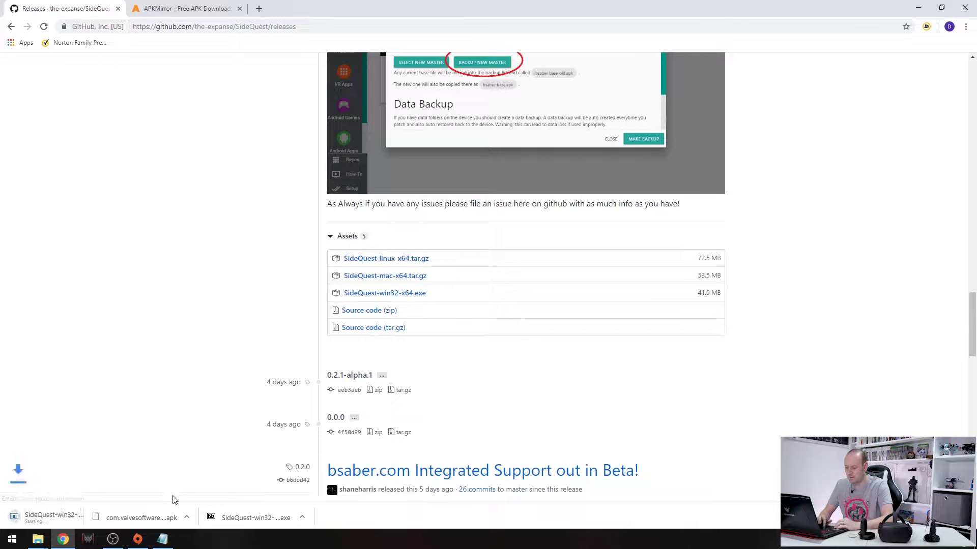
- Extract the downloaded SideQuest archive into D:\sidequest and open the SideQuest-win32-x64 folder
click(105, 517)
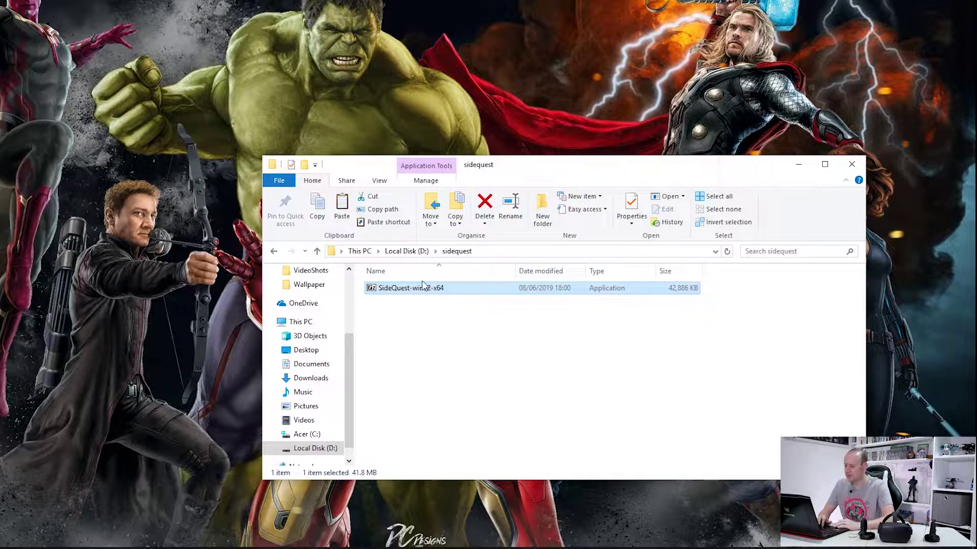
double_click(418, 290)
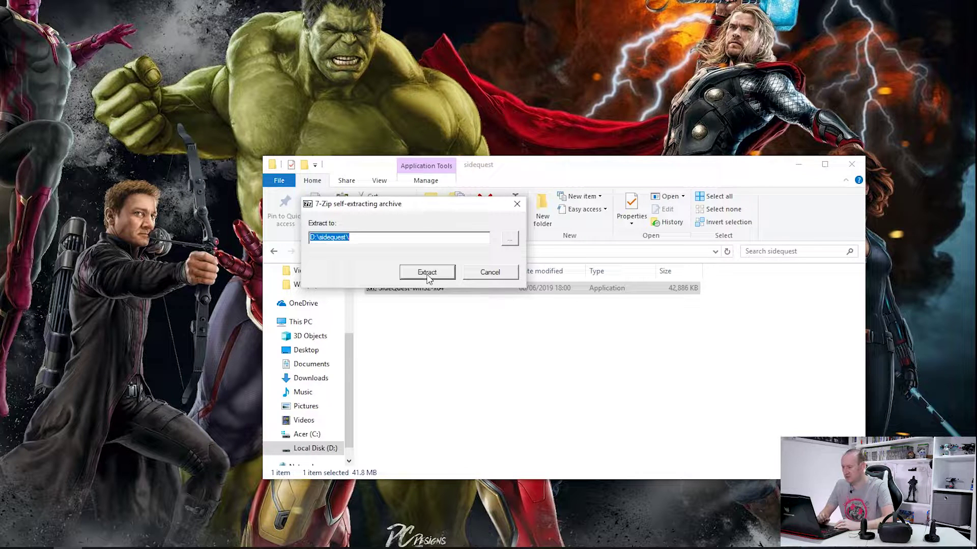
click(428, 278)
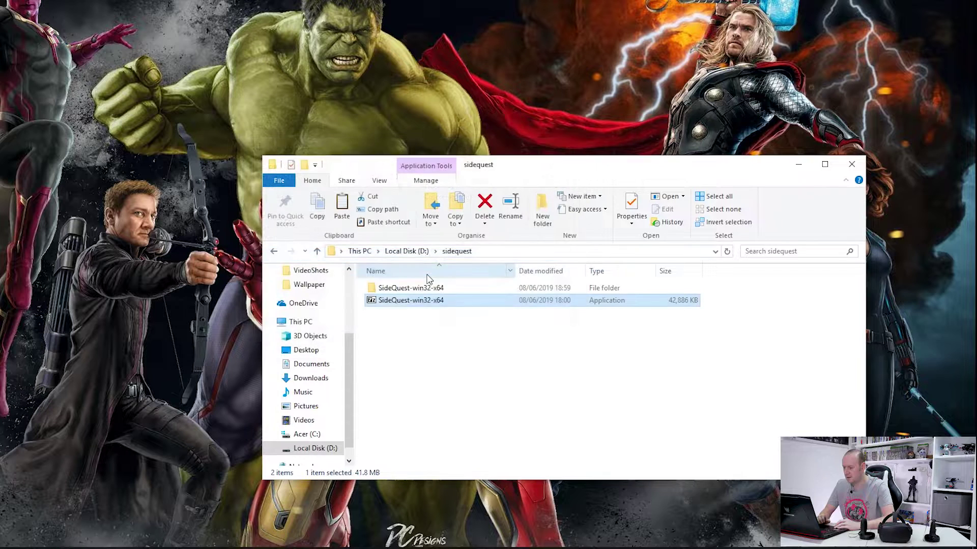
double_click(414, 288)
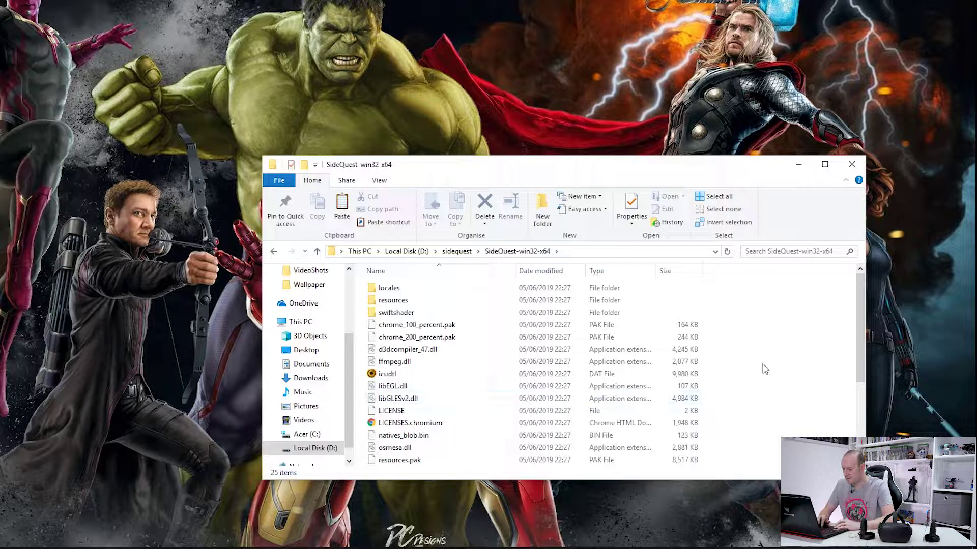
drag(864, 334, 856, 402)
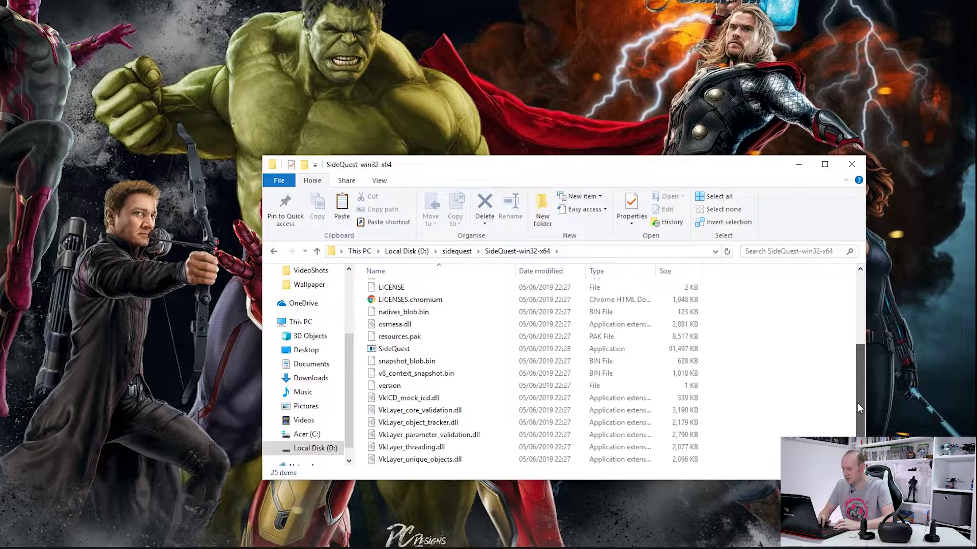
- Launch SideQuest.exe from the extracted SideQuest-win32-x64 folder
double_click(522, 355)
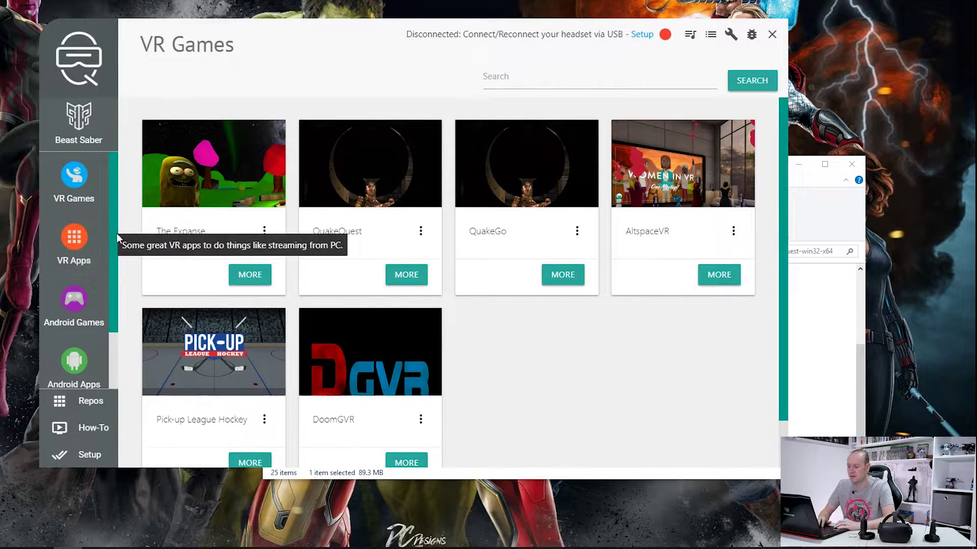
- Open the Setup Instructions and work through Steps 1–4 to Step 5: Install App Launcher
click(87, 465)
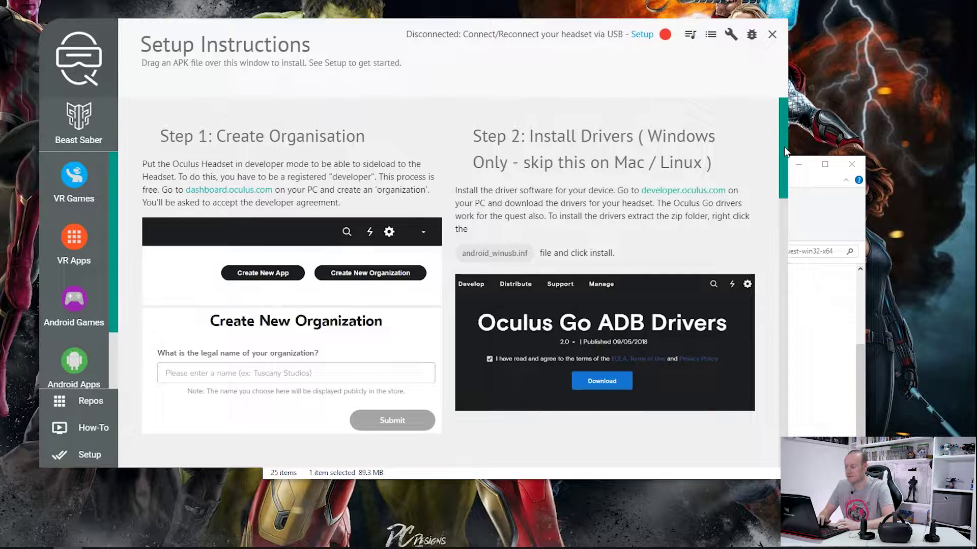
scroll(783, 146, down, 5)
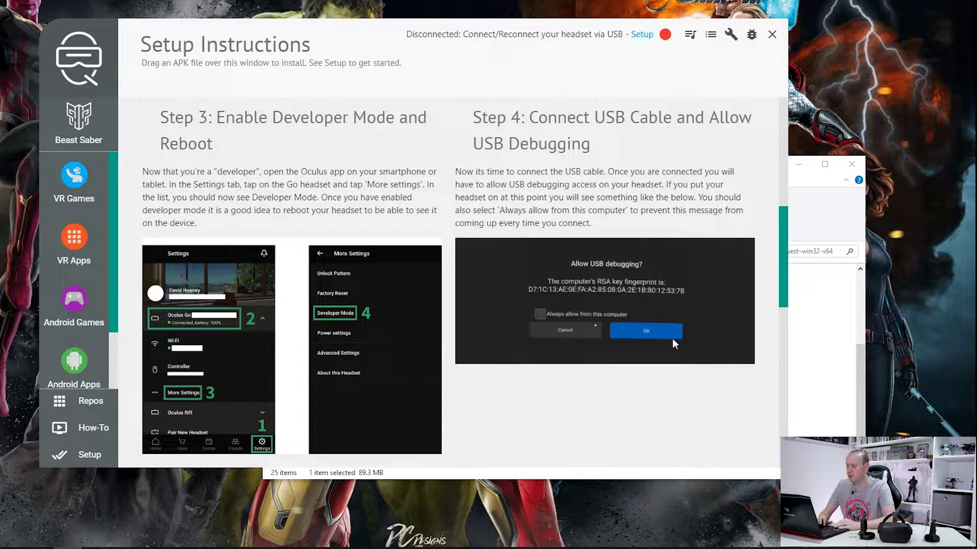
drag(784, 249, 776, 361)
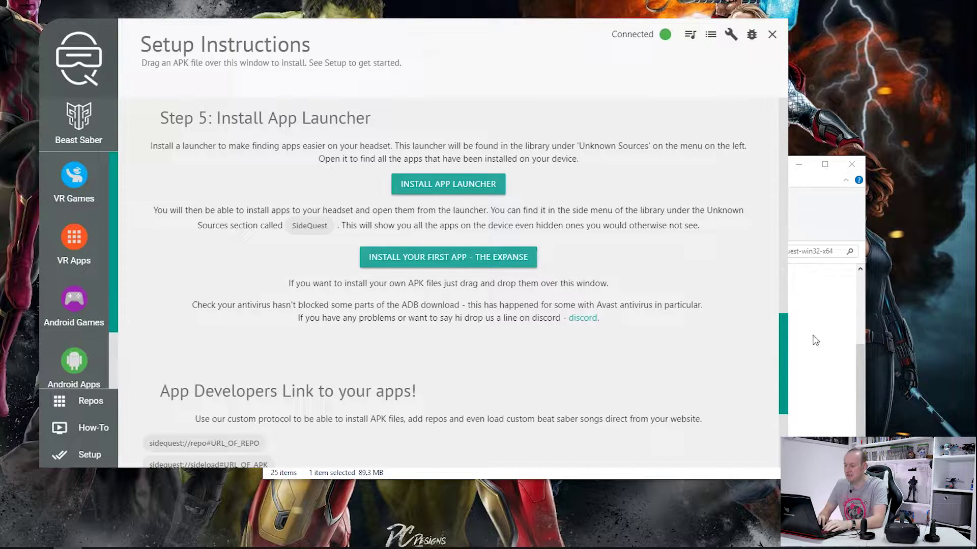
- Install the SideQuest Launcher and then The Expanse onto the connected headset
click(477, 187)
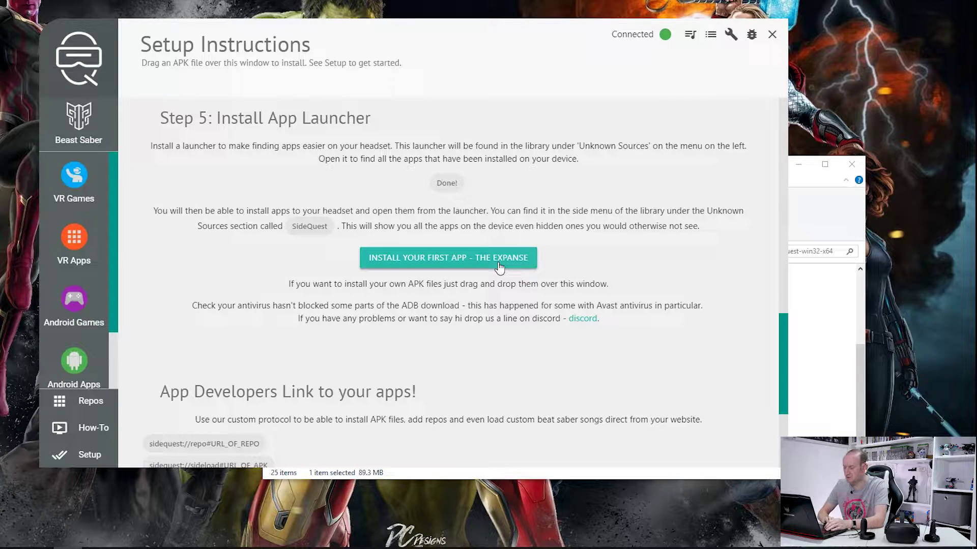
click(499, 268)
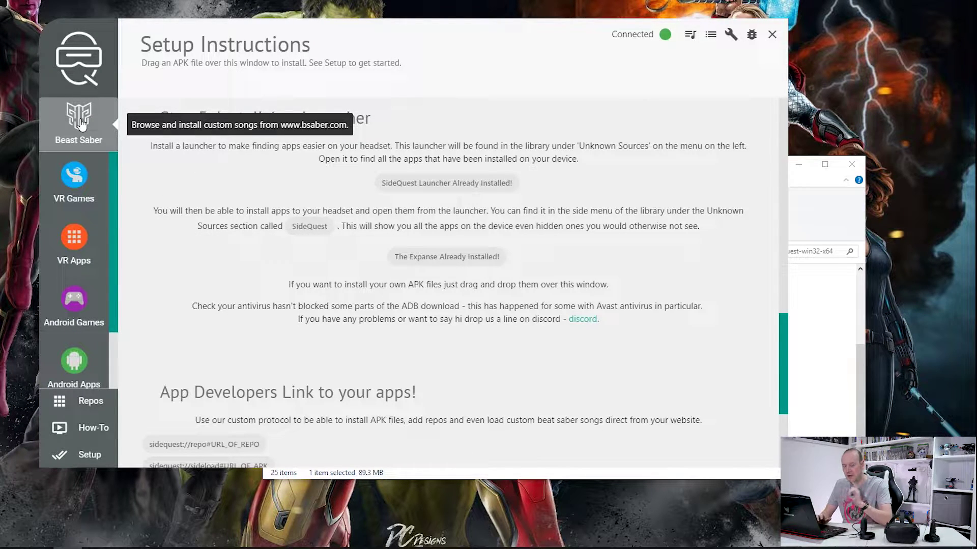
- Install QuakeQuest from the VR Games catalogue onto the headset
click(77, 172)
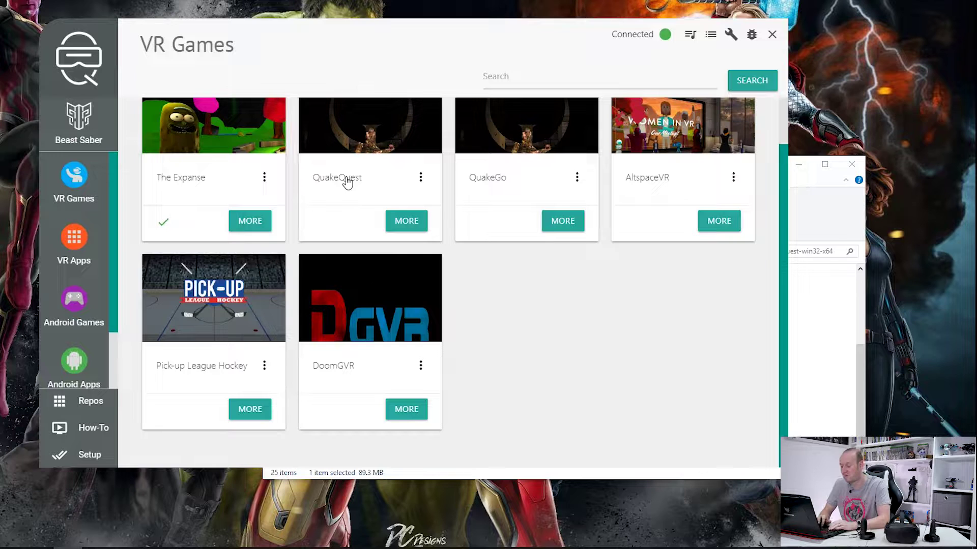
click(406, 222)
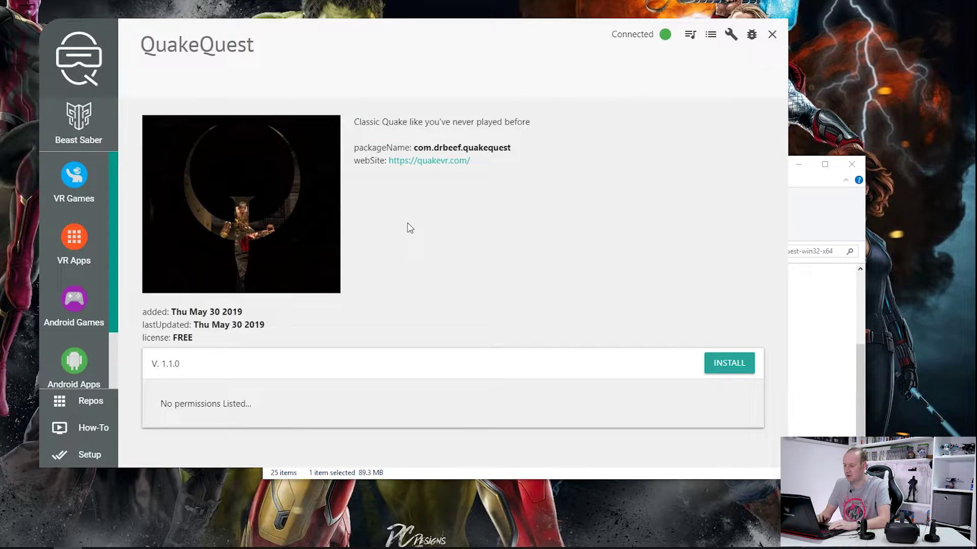
click(741, 364)
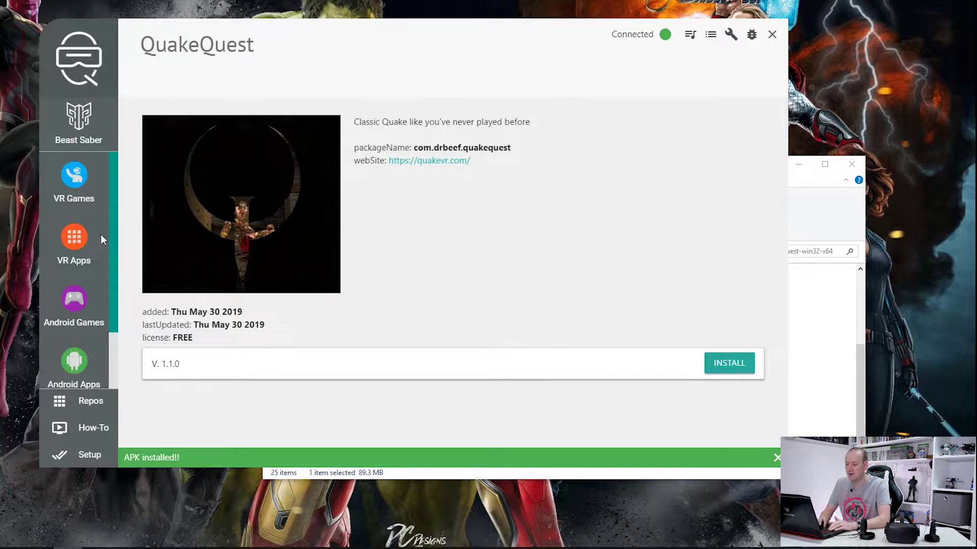
- Look at ALVR in VR Apps, then browse Android Games and end on Android Apps
click(72, 243)
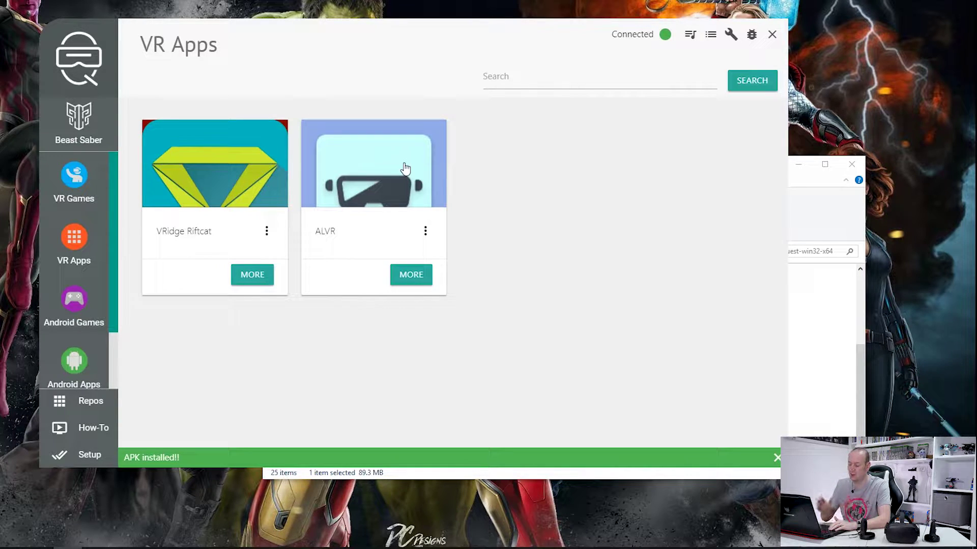
click(417, 278)
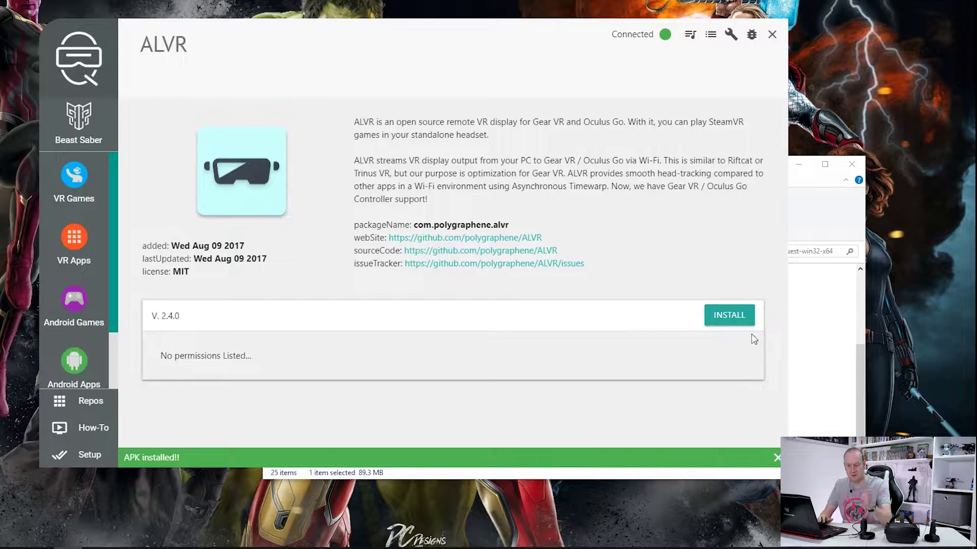
click(74, 308)
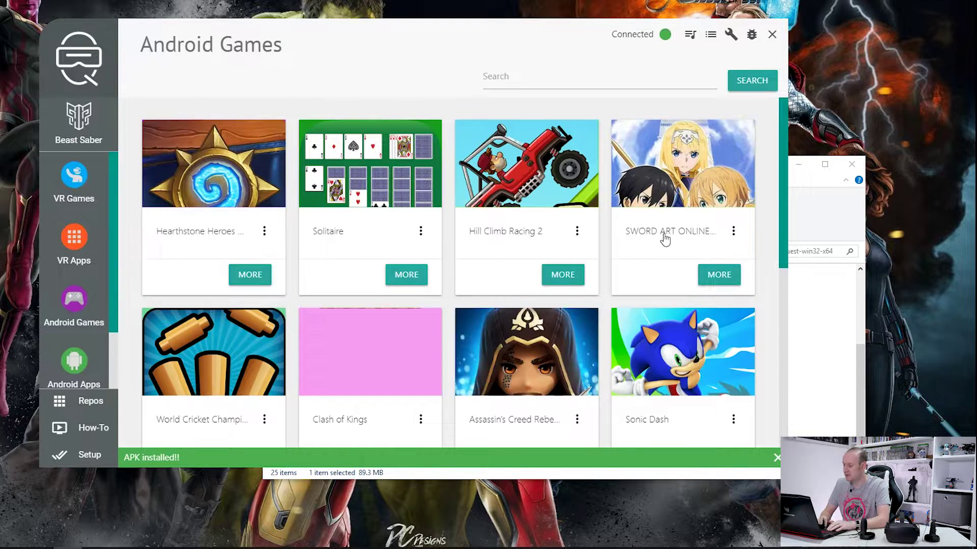
drag(787, 207, 784, 242)
scroll(780, 240, down, 6)
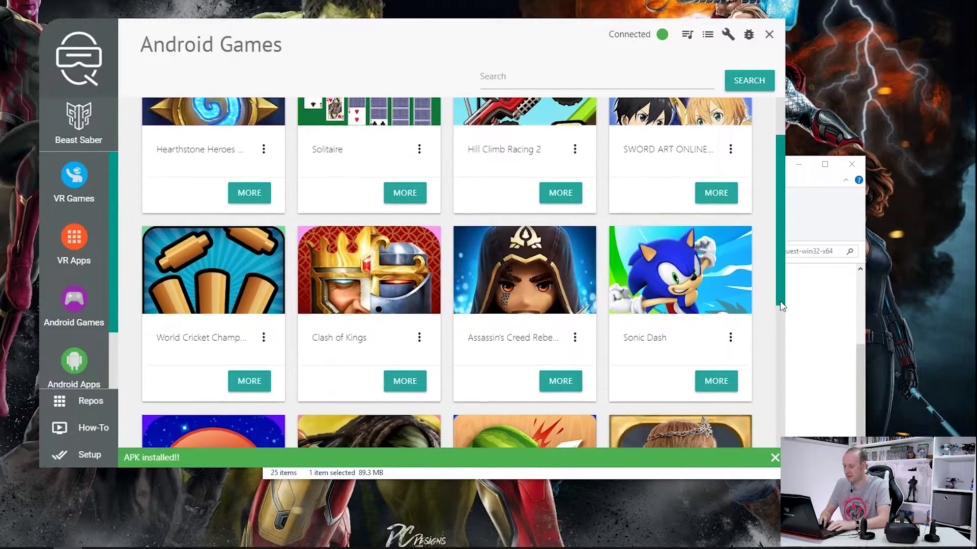
scroll(781, 240, up, 6)
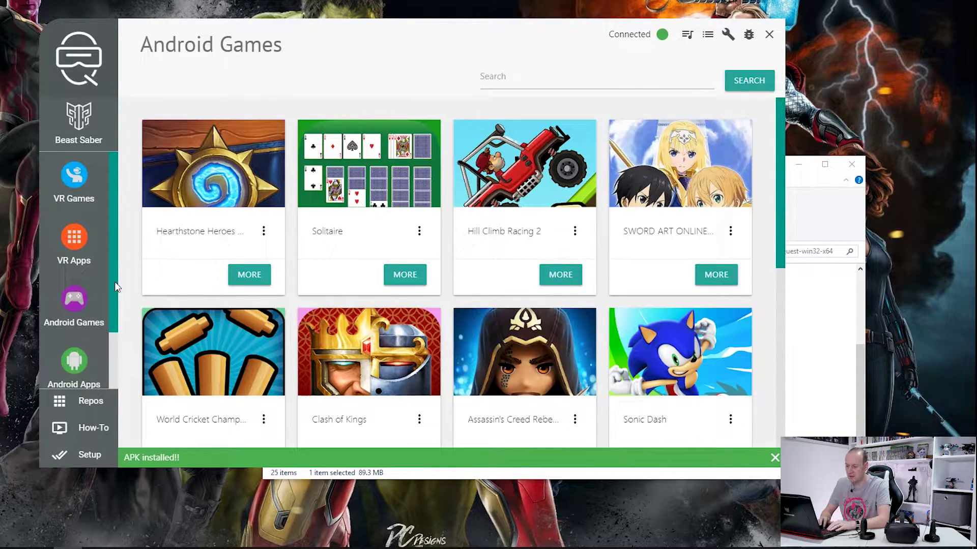
drag(114, 283, 115, 363)
click(74, 295)
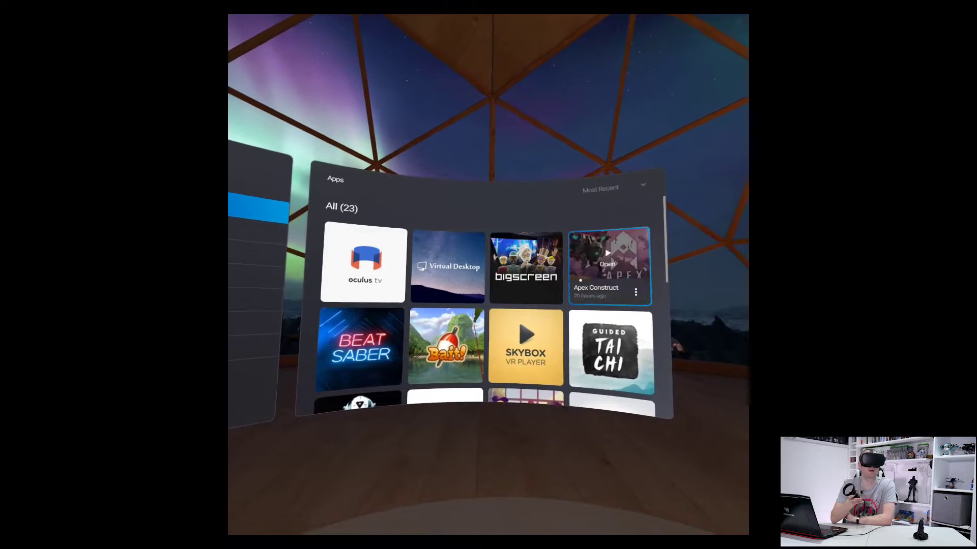
- Show the sideloaded apps under Unknown Sources in the Quest library
click(458, 280)
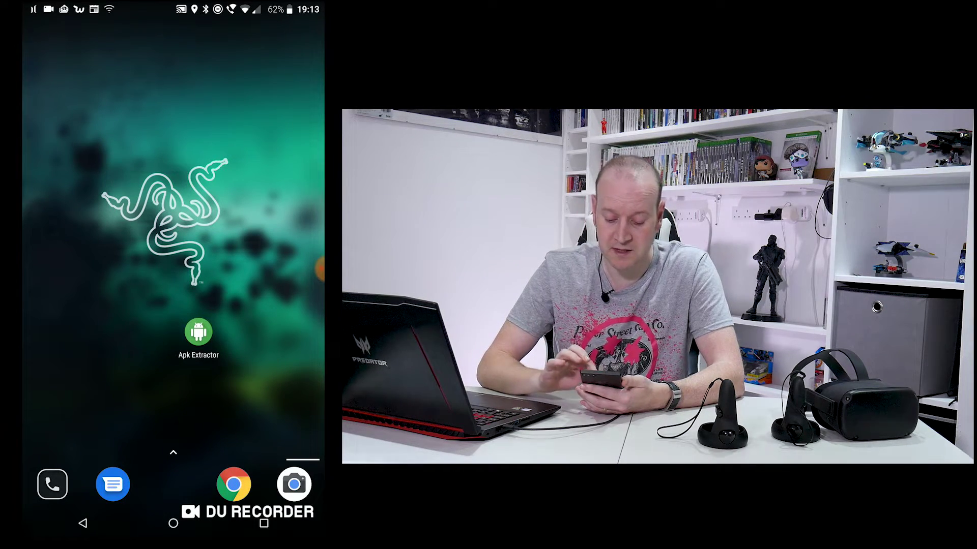
- Extract the phone's YouTube app as an APK with Apk Extractor, then return home
click(198, 332)
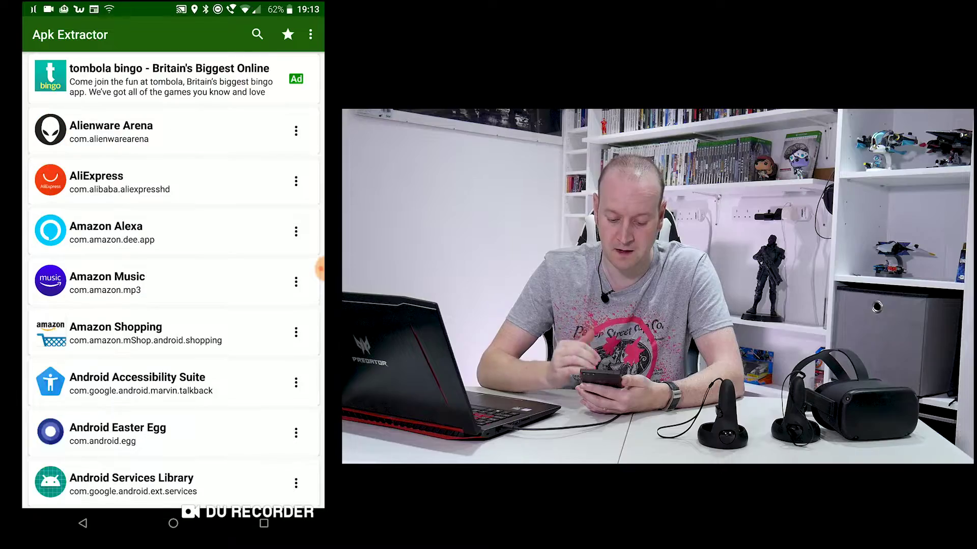
scroll(173, 280, down, 15)
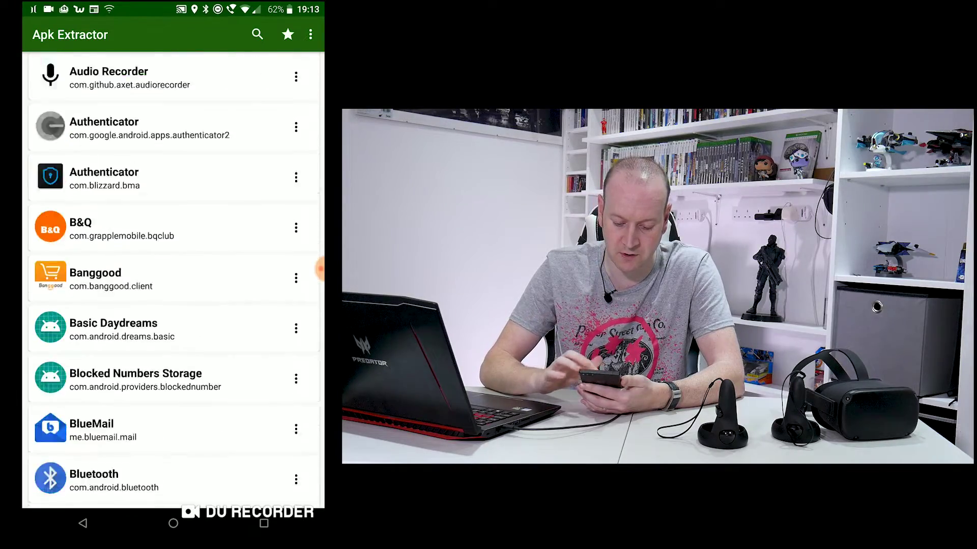
scroll(173, 280, down, 20)
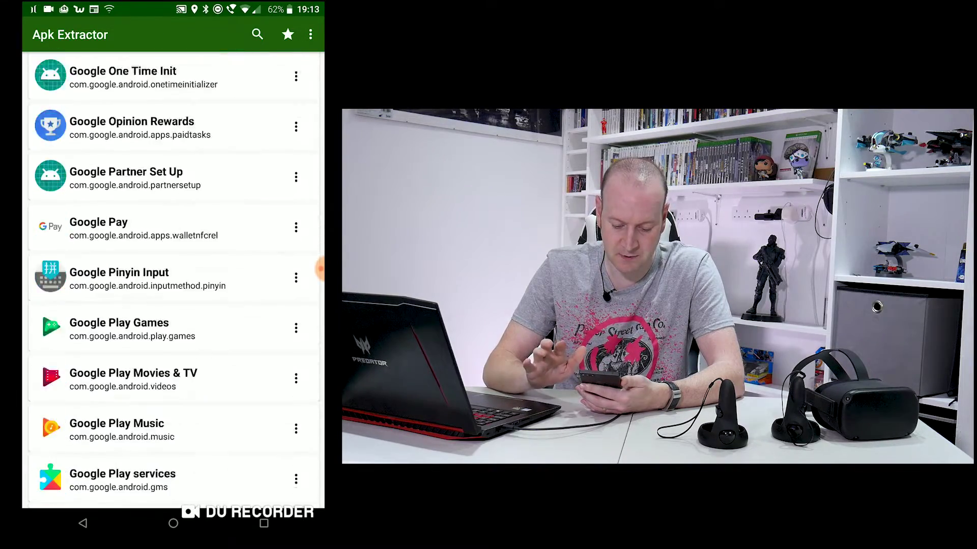
scroll(173, 280, down, 20)
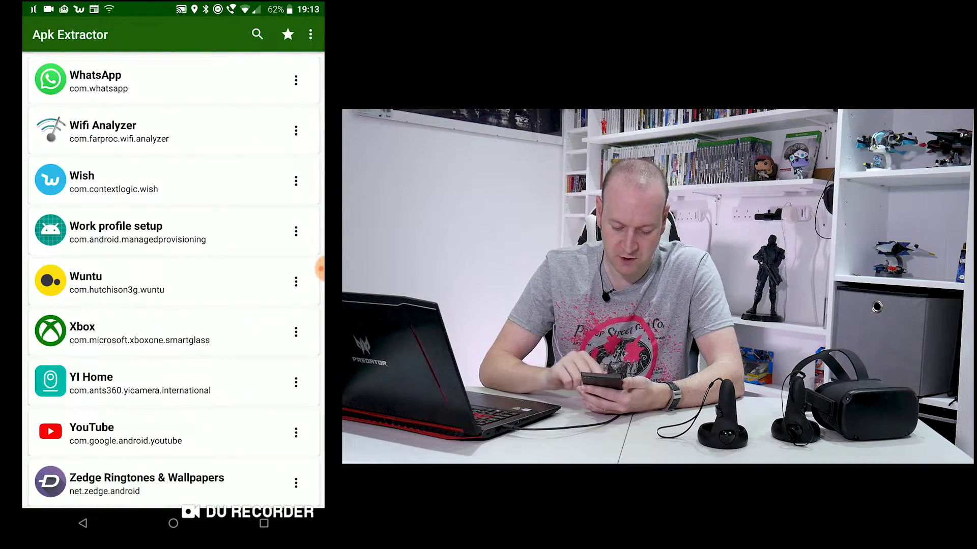
click(125, 433)
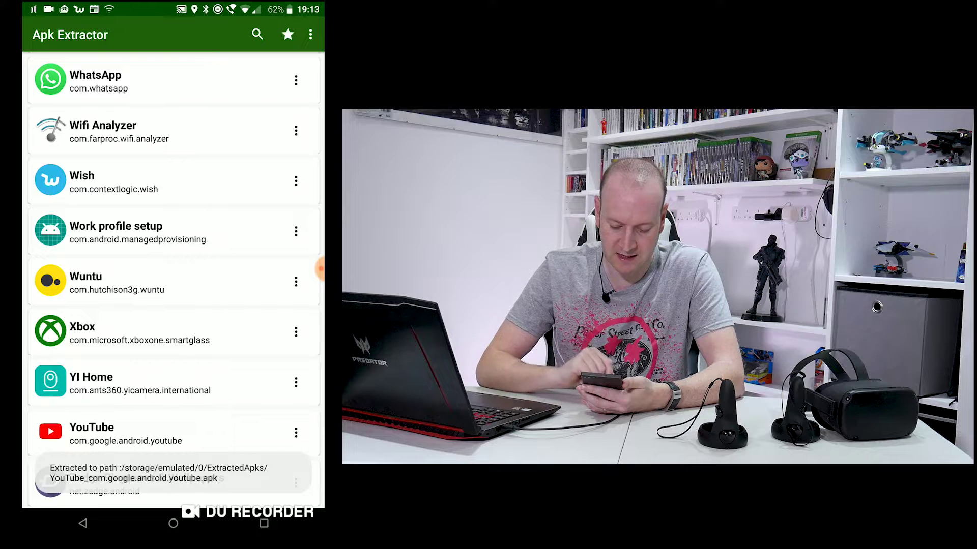
click(173, 523)
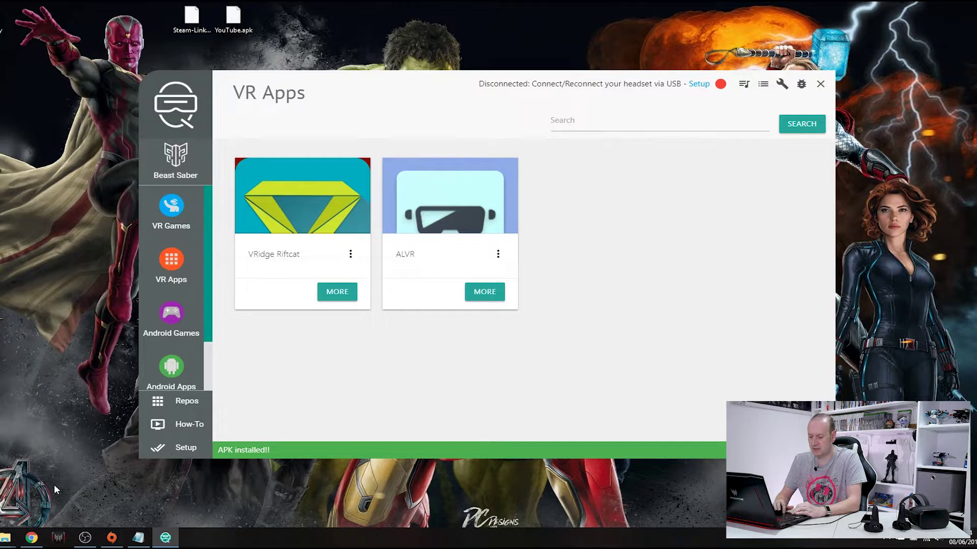
- Browse the APKMirror homepage's latest uploads in Chrome, then minimize the browser
click(32, 538)
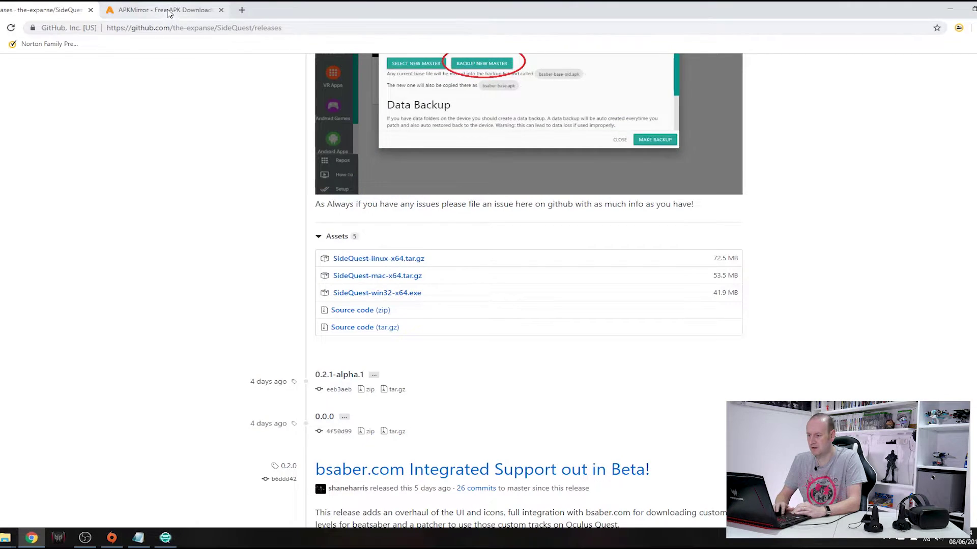
click(170, 13)
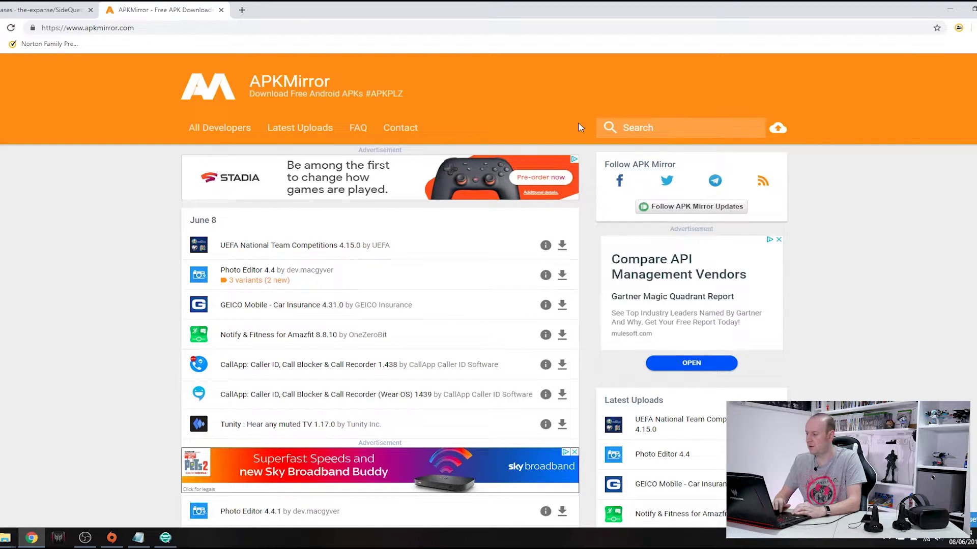
scroll(579, 127, down, 2)
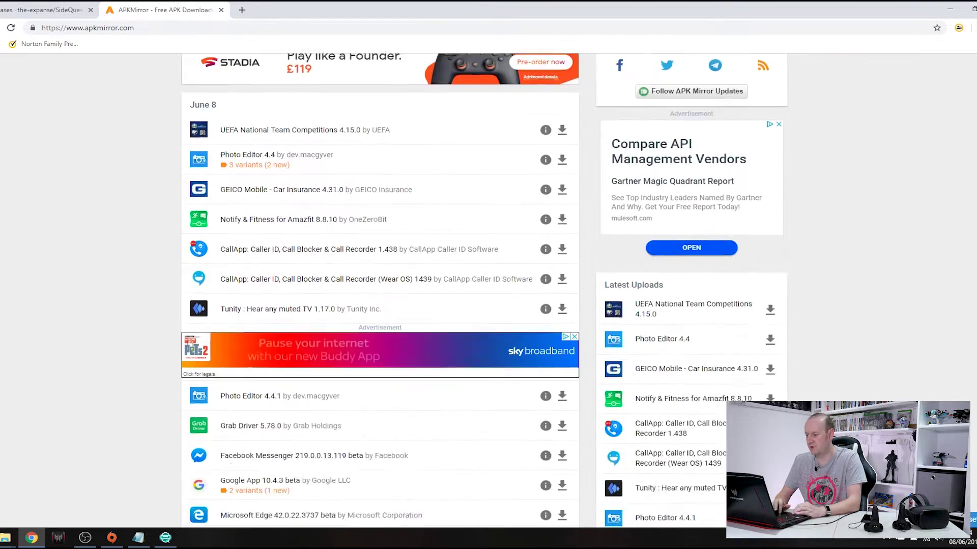
scroll(484, 292, down, 11)
scroll(484, 291, up, 13)
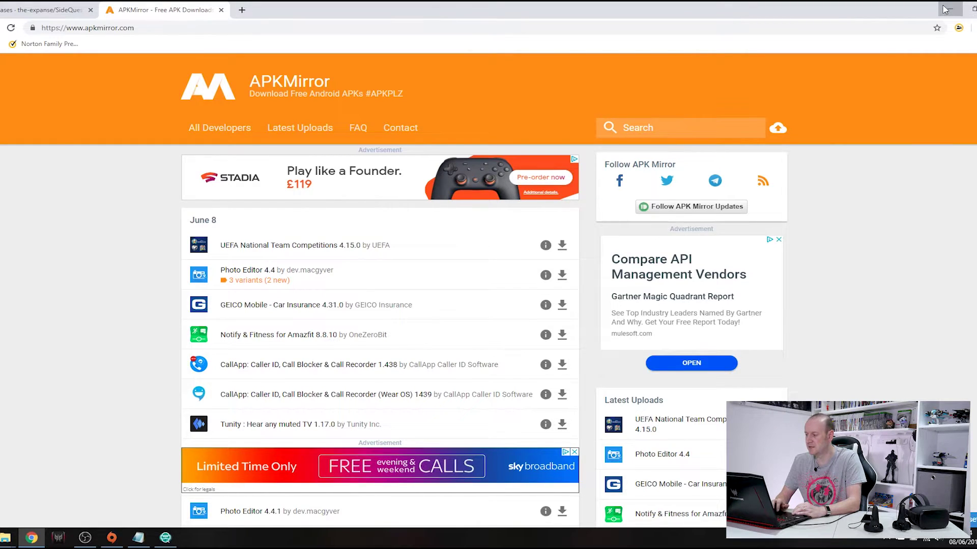
click(946, 9)
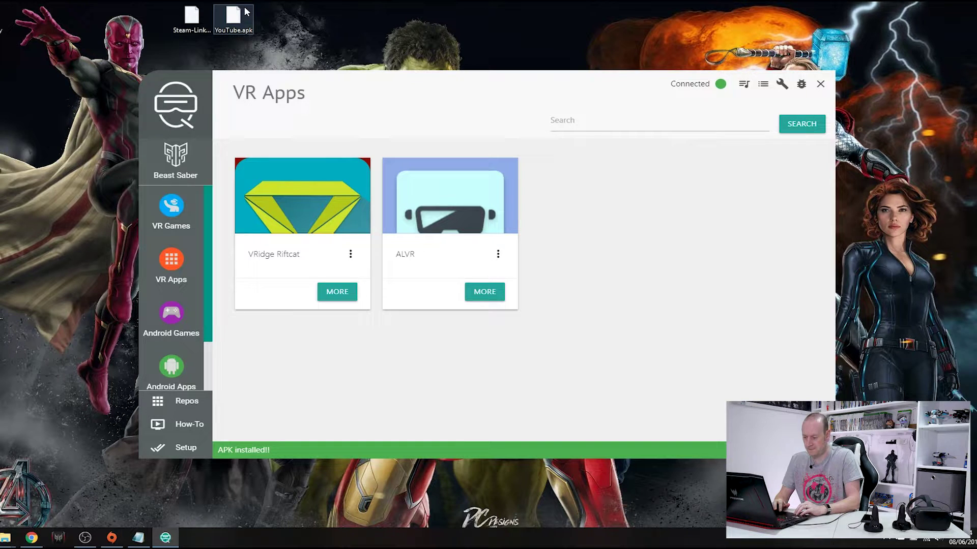
- Install Steam-Link.apk from the desktop onto the headset, then list its installed packages
click(234, 18)
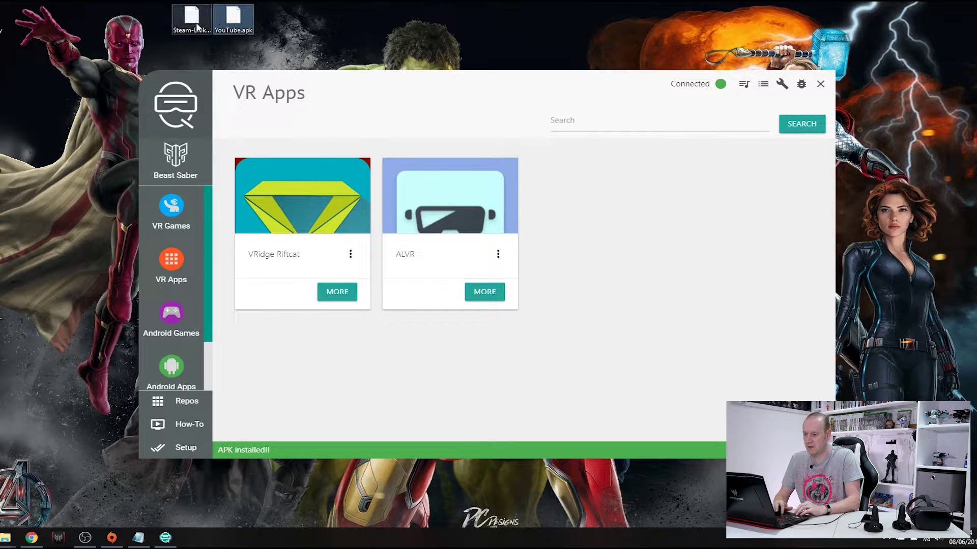
drag(198, 26, 612, 284)
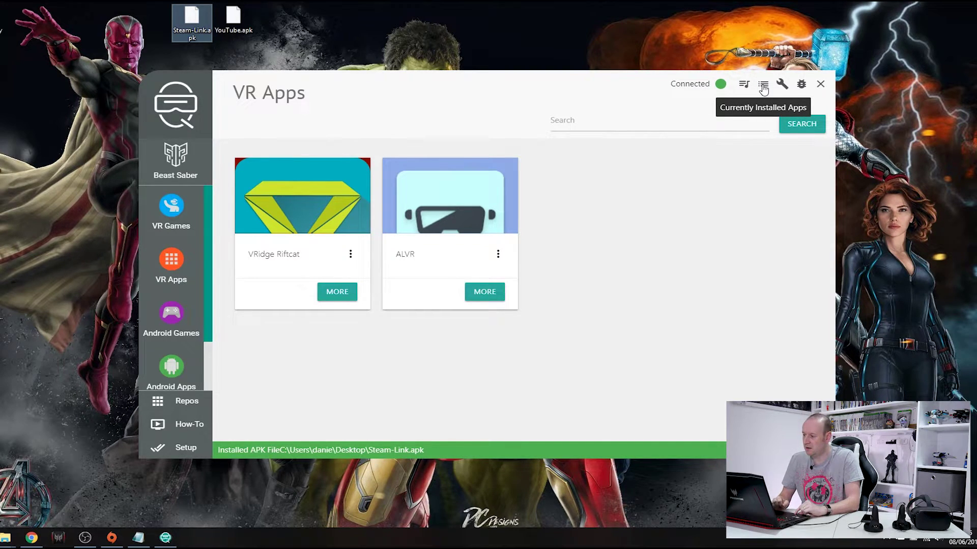
click(763, 85)
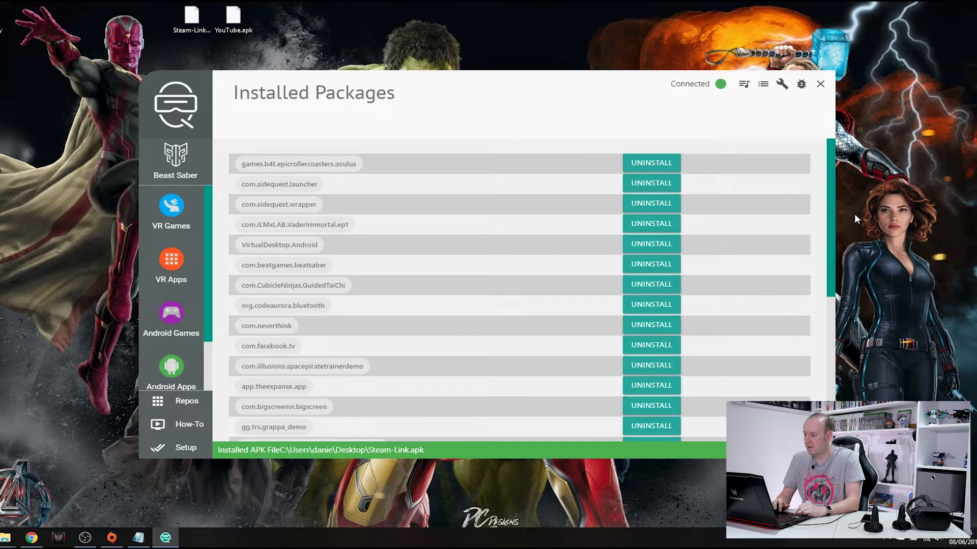
- Scroll the Installed Packages list to show com.drbeef.quakequest, com.netflix.ninja.vr and xyz.skybox.player.ovr
drag(830, 183, 829, 162)
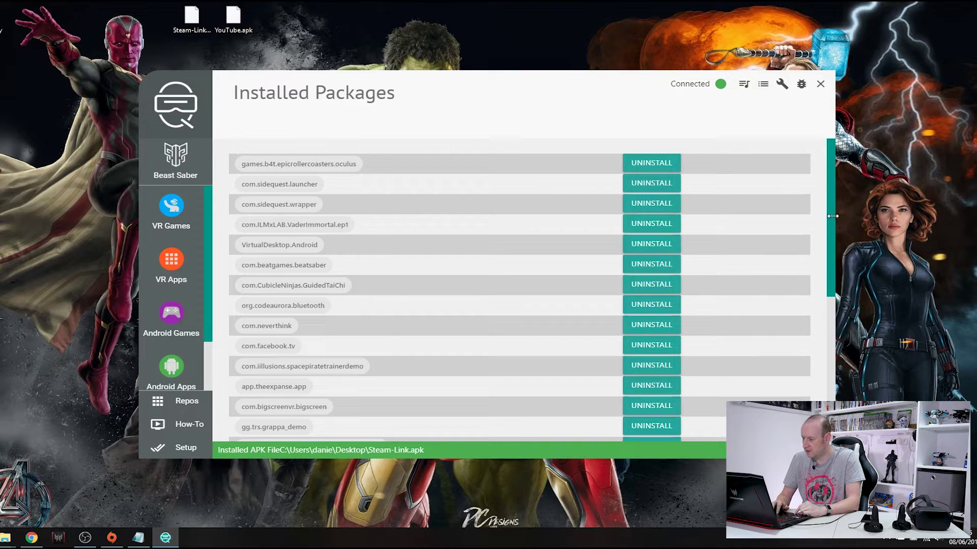
drag(832, 216, 825, 350)
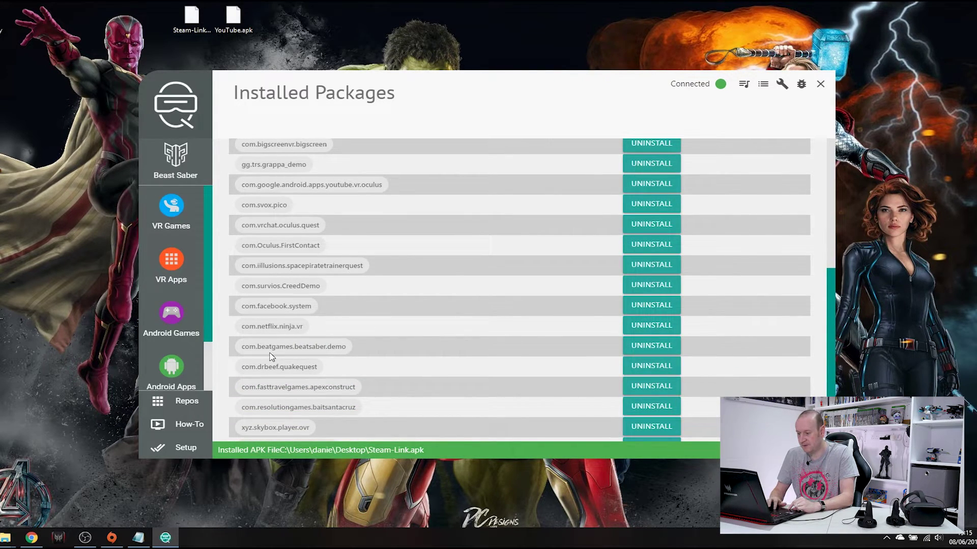